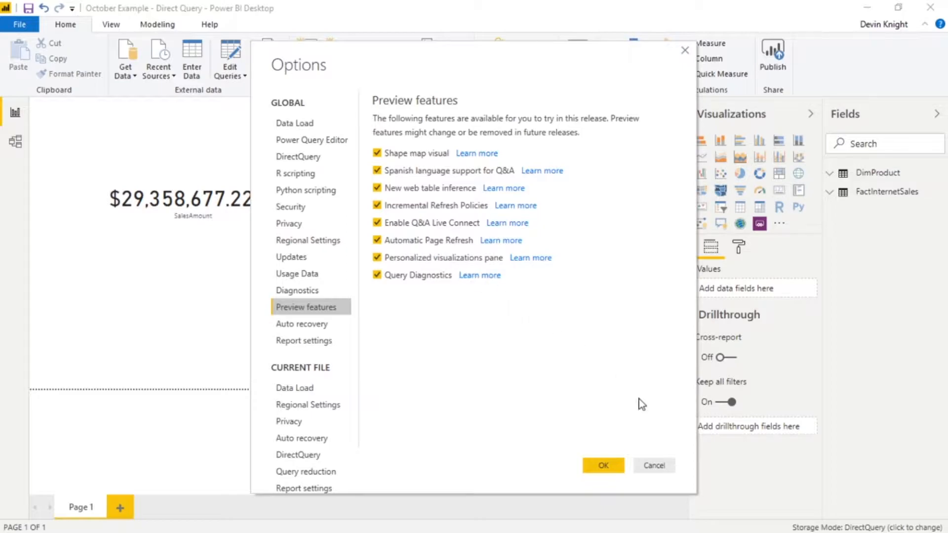
Close the preview feature options without changes and revert the report page's refresh settings to default
left_click(654, 466)
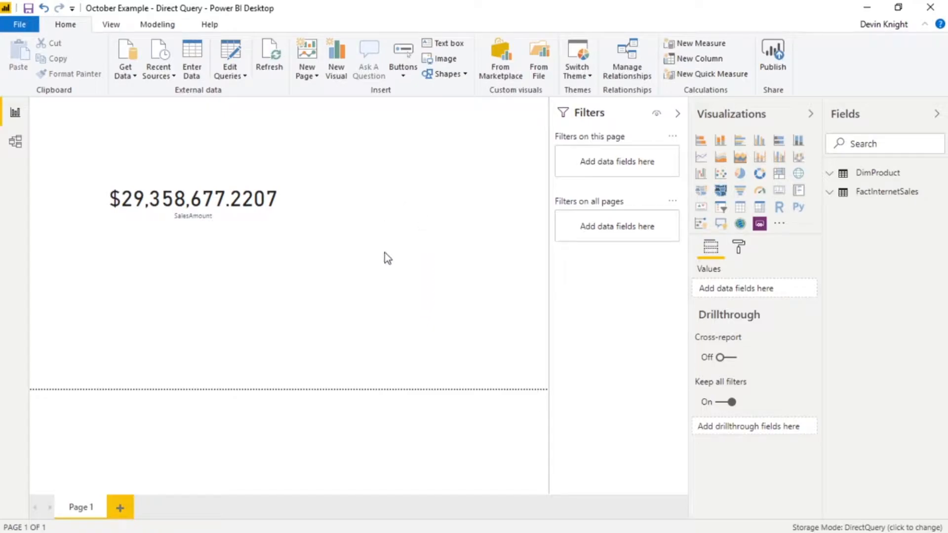
left_click(741, 252)
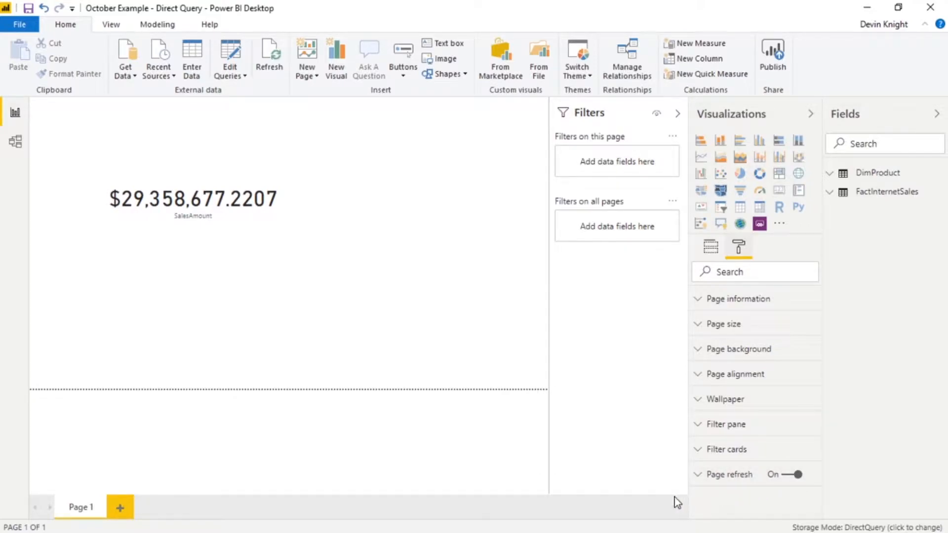
left_click(710, 477)
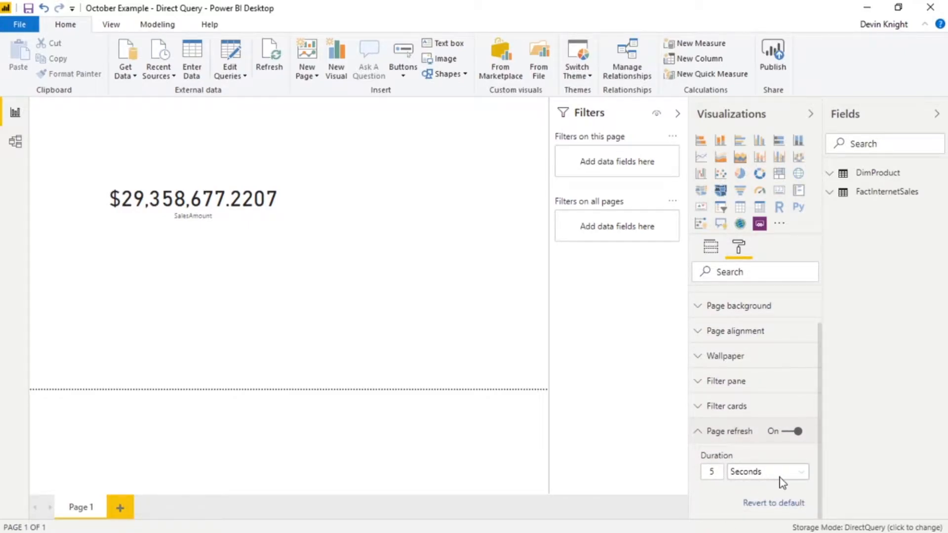
left_click(766, 504)
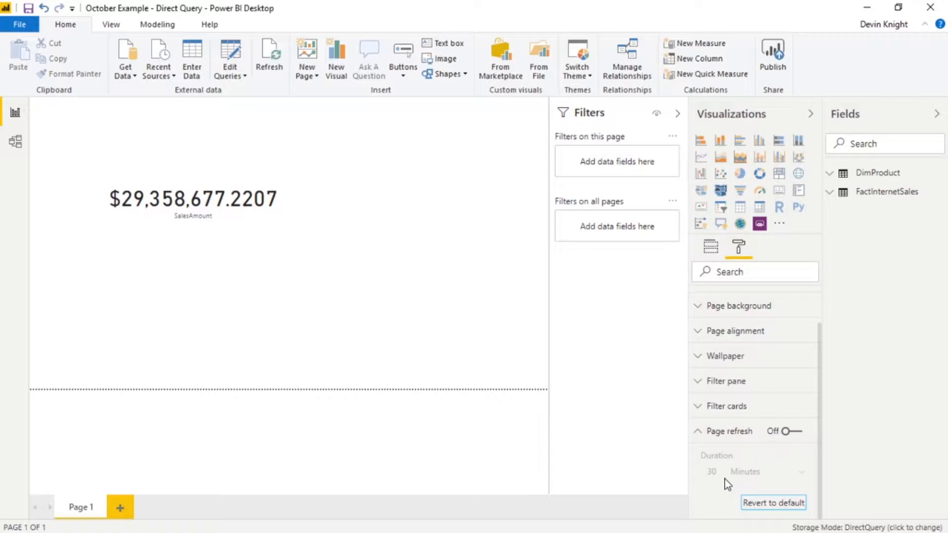
Turn on page refresh for the report page and set its duration to 5 seconds
left_click(791, 432)
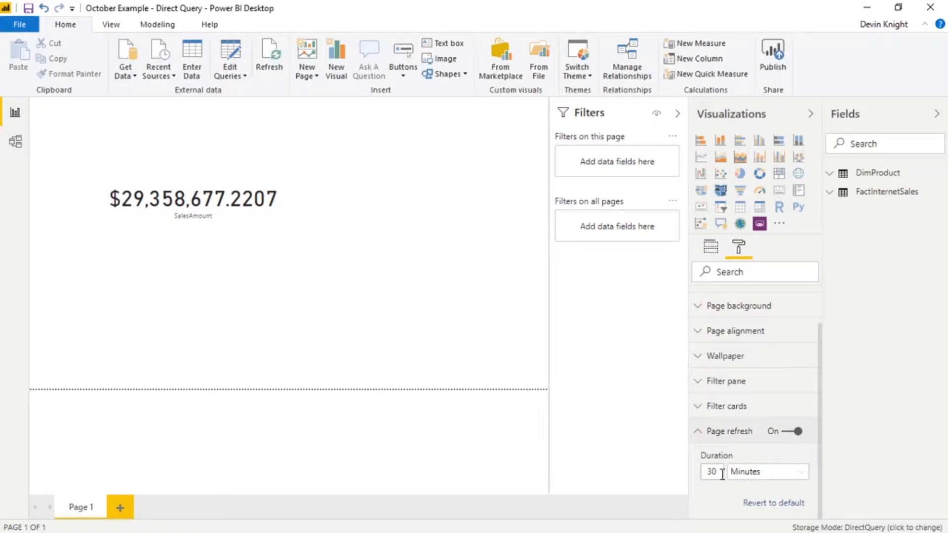
left_click_drag(719, 472, 672, 470)
type("5")
left_click(746, 472)
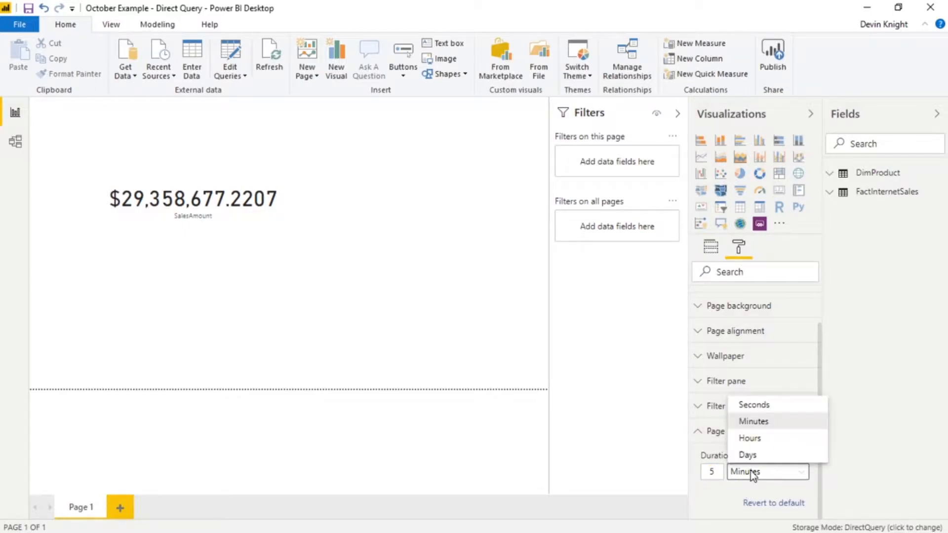
left_click(754, 405)
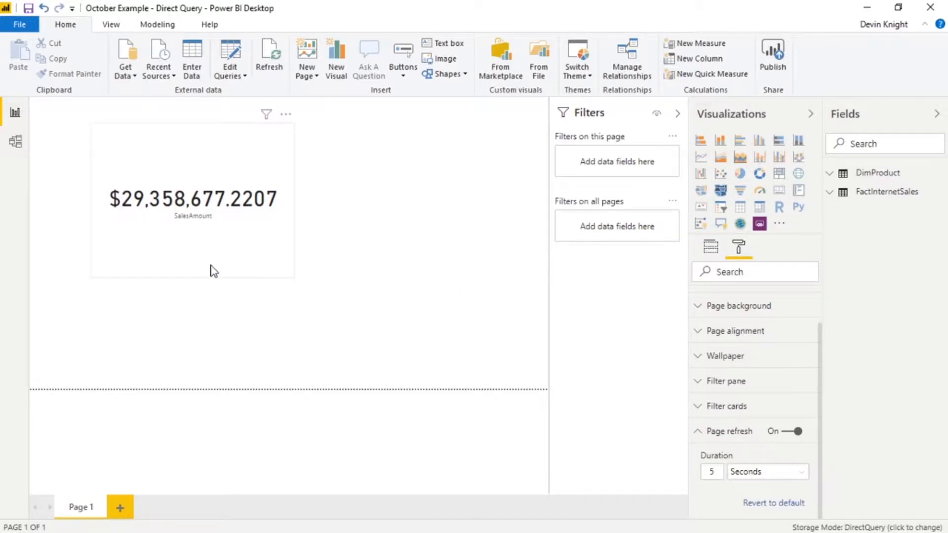
key("alt+Tab")
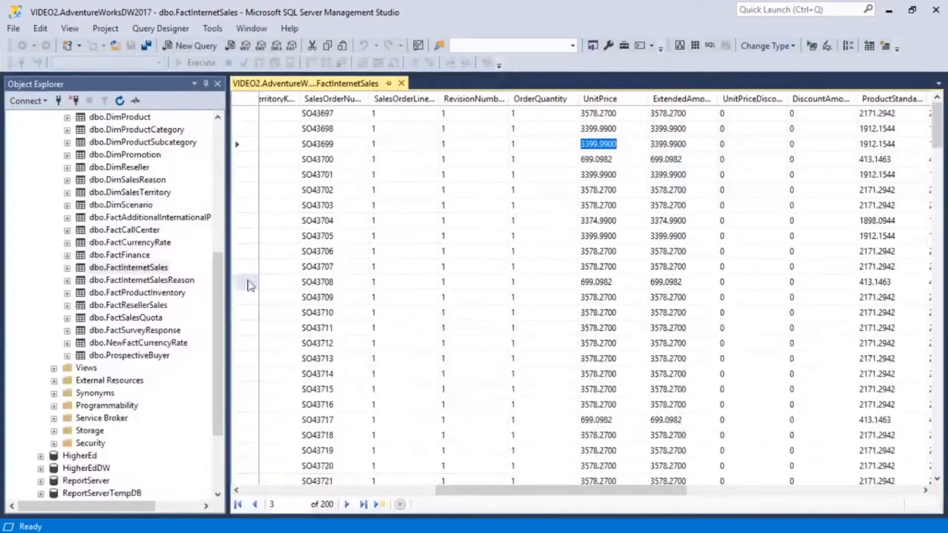
left_click(768, 491)
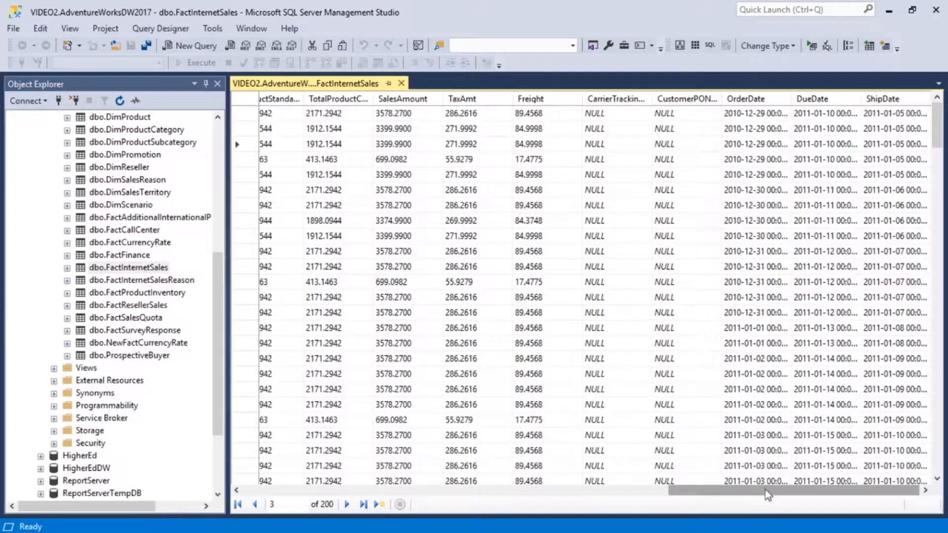
left_click(401, 115)
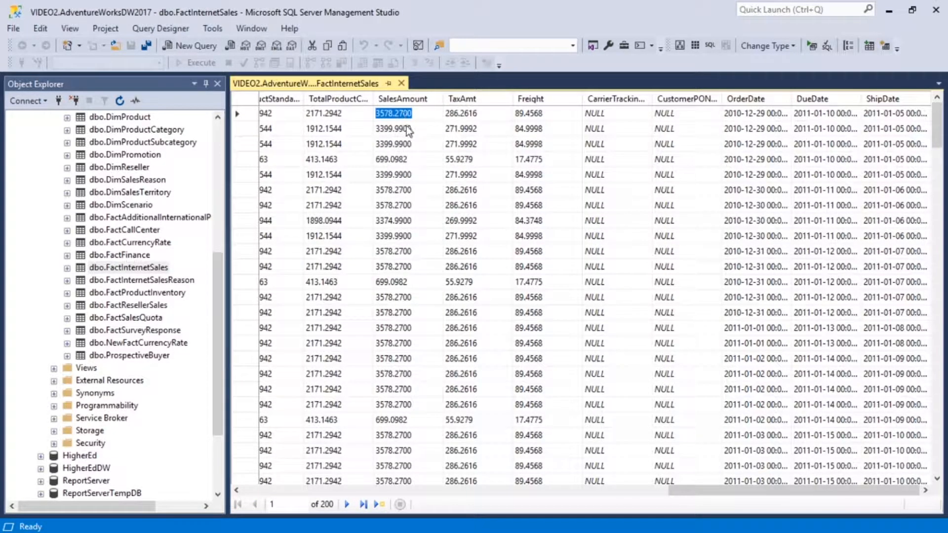
type("1000000000000")
key("Return")
key("alt+Tab")
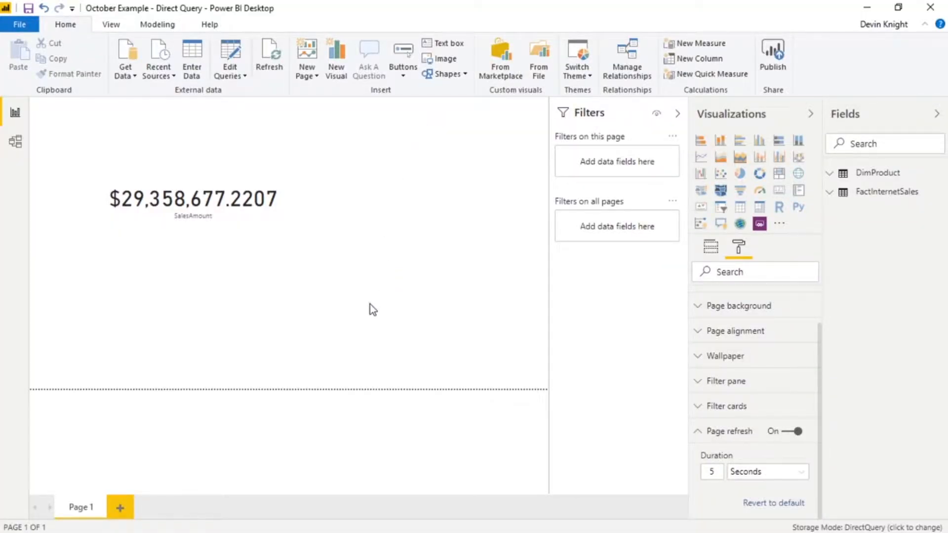
key("alt+Tab")
key("alt+Tab")
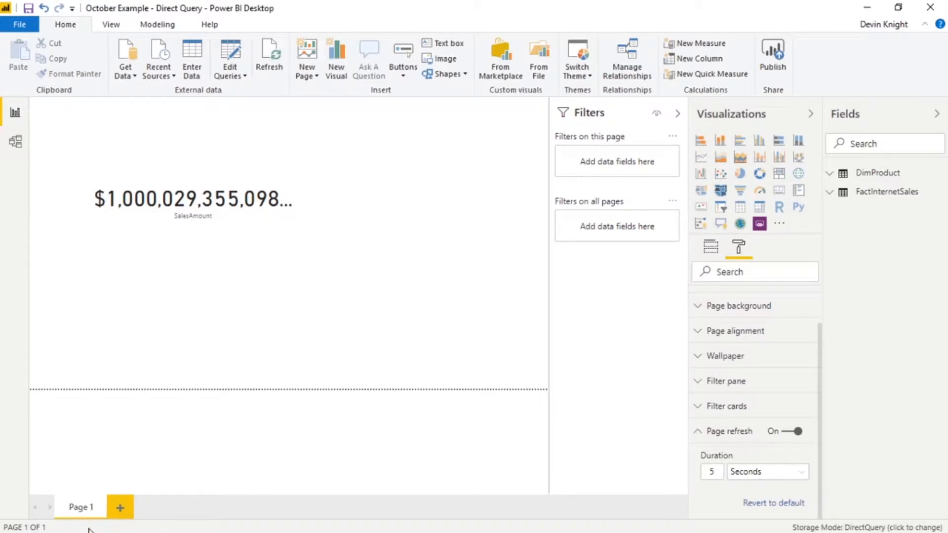
Add a second report page to try its separate page refresh setting, and delete that page
left_click(120, 508)
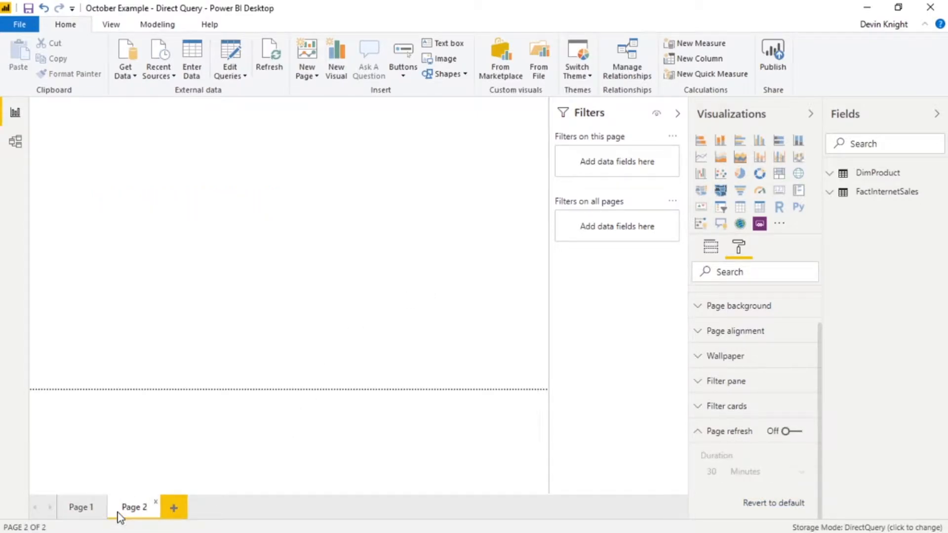
left_click(786, 432)
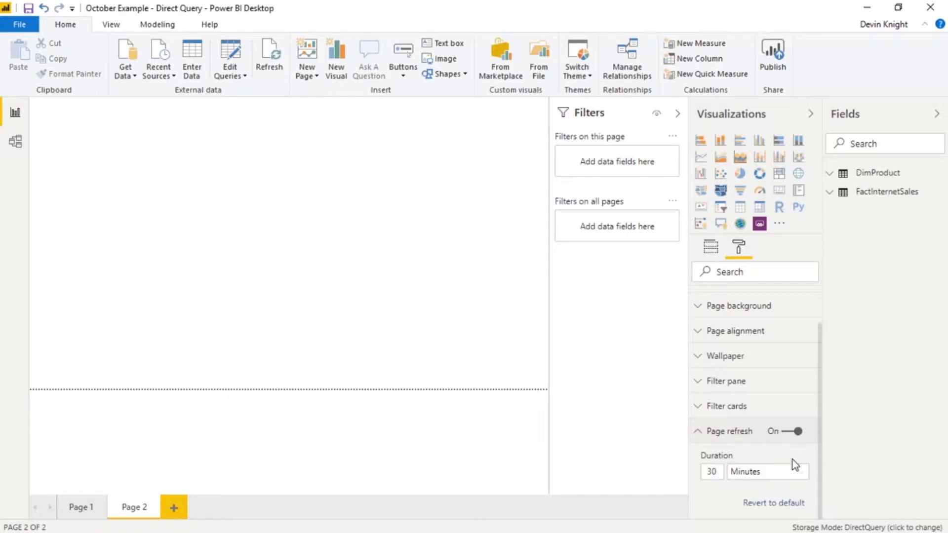
left_click(778, 502)
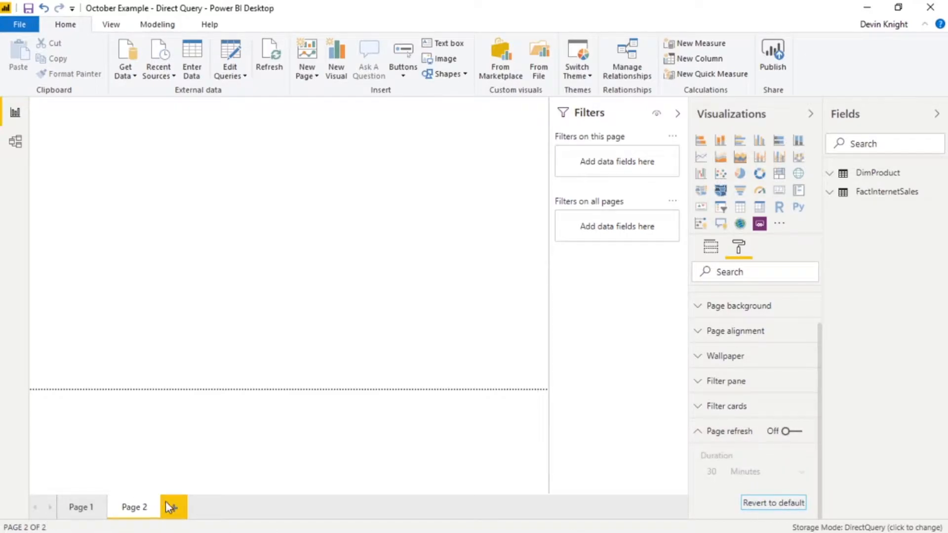
left_click(154, 506)
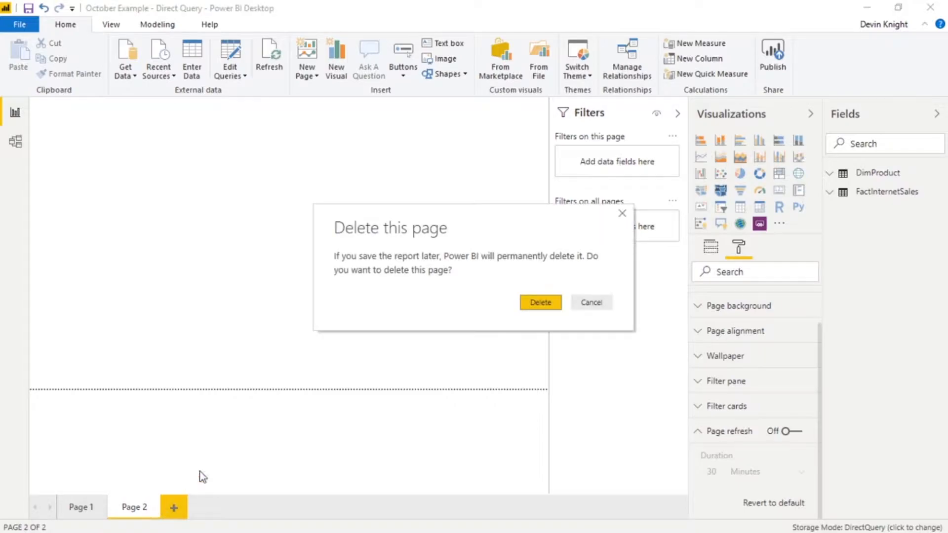
left_click(541, 302)
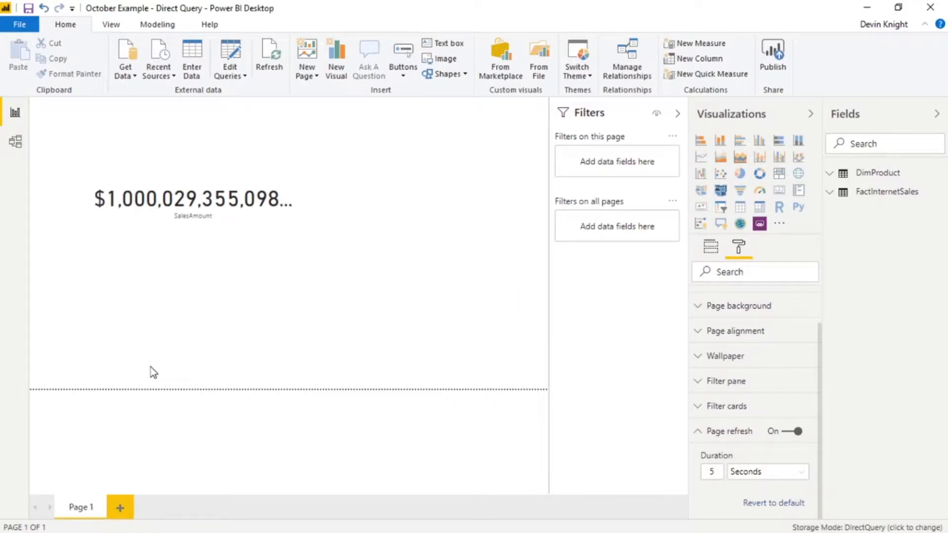
Switch to SQL Server Management Studio, restore the first row's SalesAmount to 3578.27, and return to the Power BI report
key("alt+Tab")
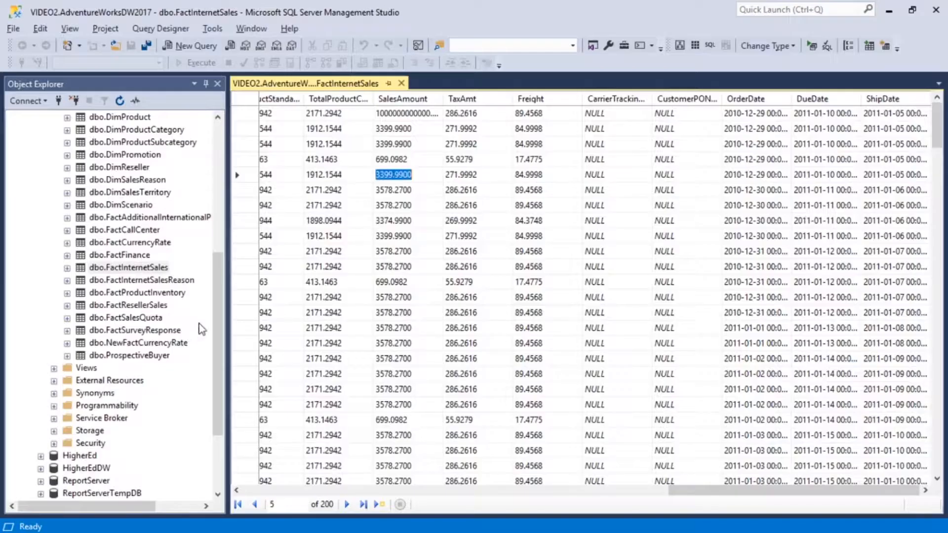
left_click(423, 113)
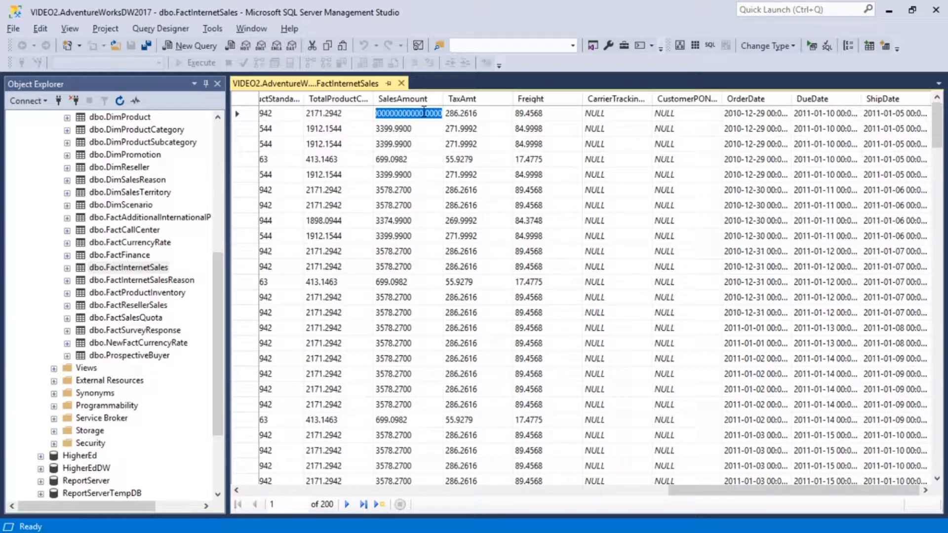
left_click(423, 140)
key("alt+Tab")
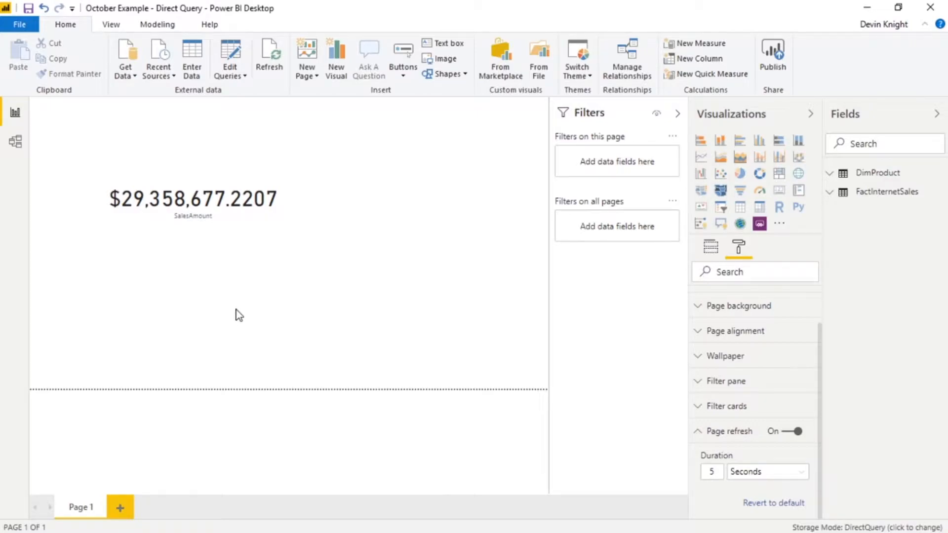
Close the DirectQuery report without saving its changes
left_click(923, 15)
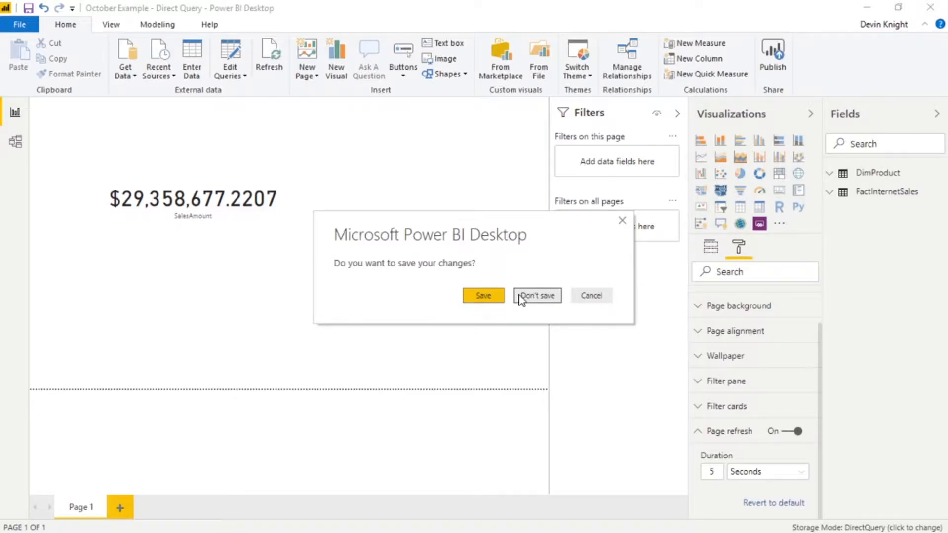
left_click(522, 296)
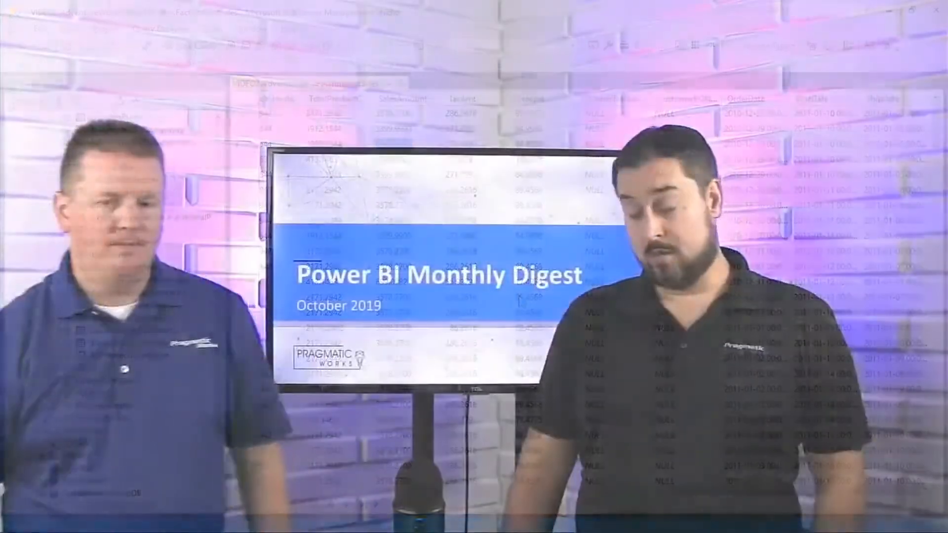
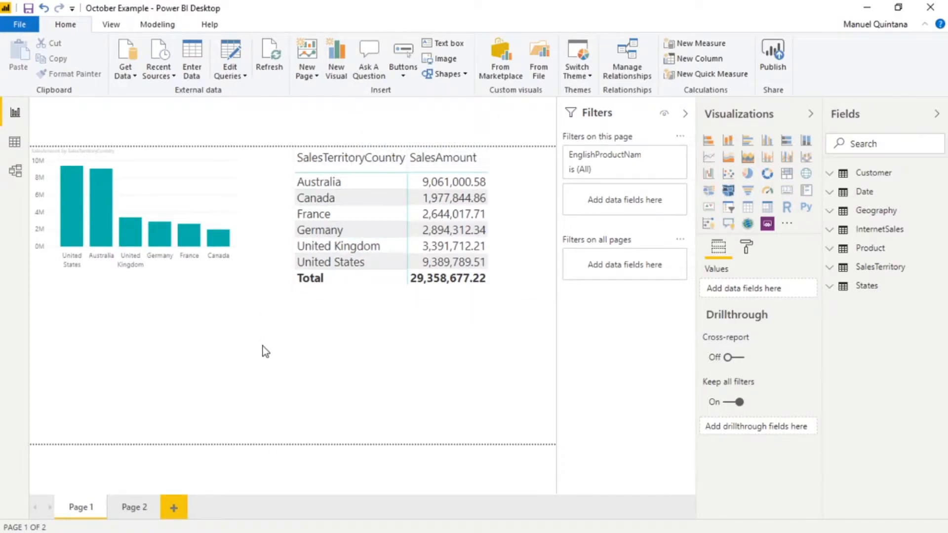
Create a Q&A visual directly on the blank area of the report page and remove it
double_click(283, 377)
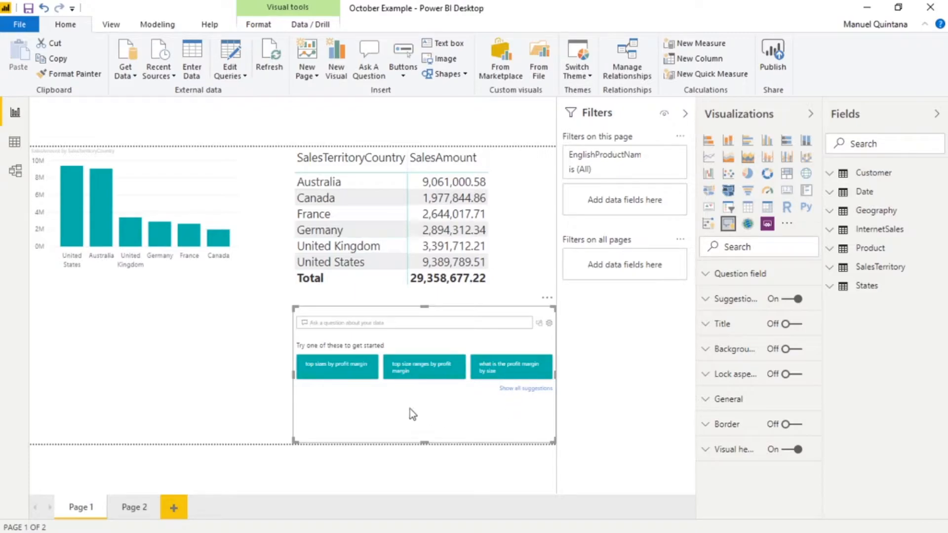
key("Delete")
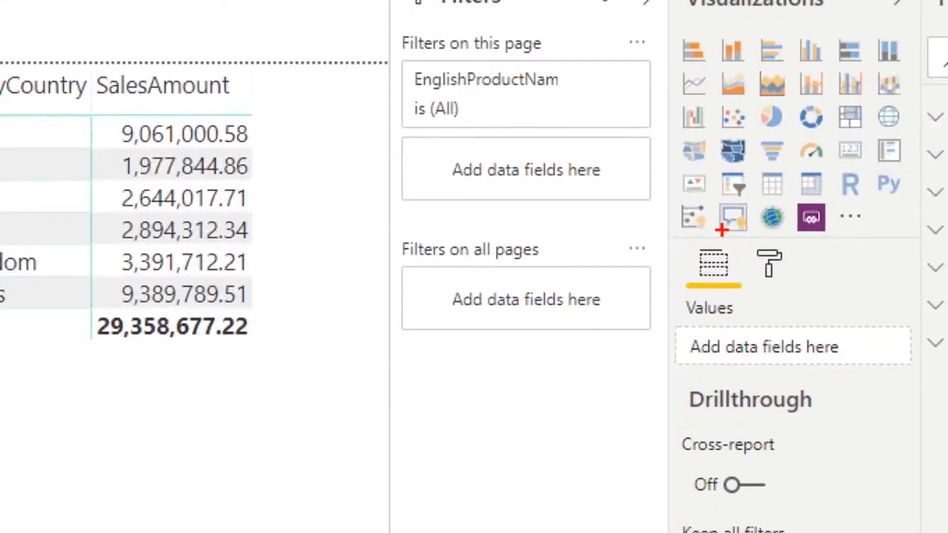
left_click_drag(721, 229, 662, 299)
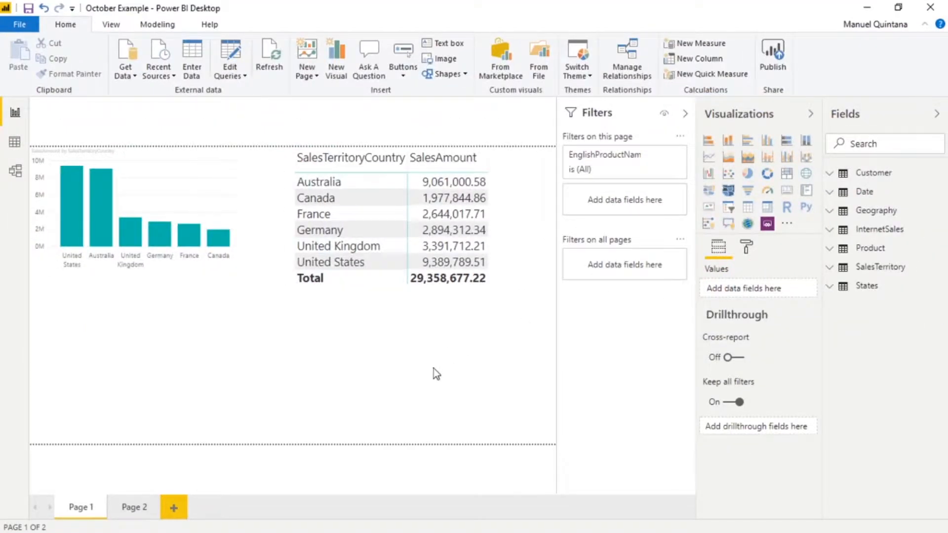
Add a Q&A visual below the column chart and ask the suggested question "top size ranges by profit margin"
left_click(729, 225)
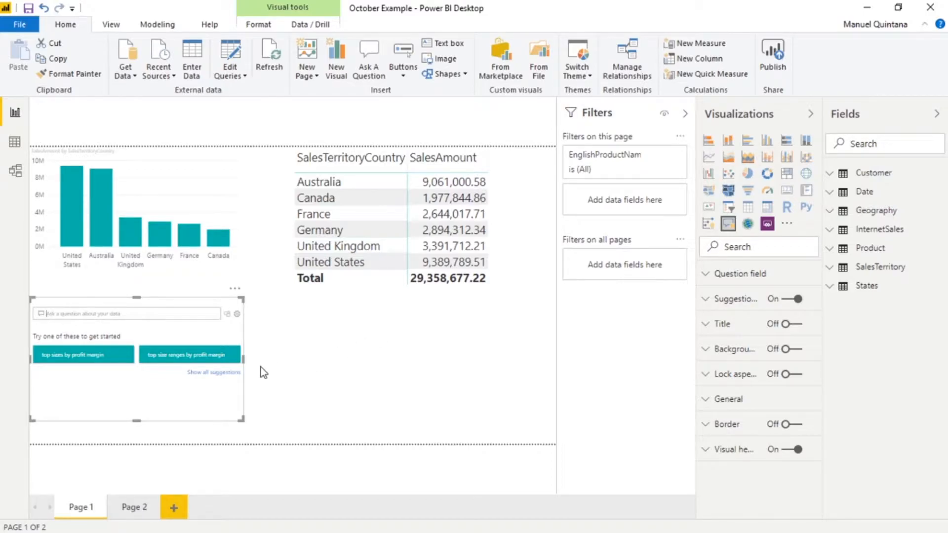
left_click(151, 355)
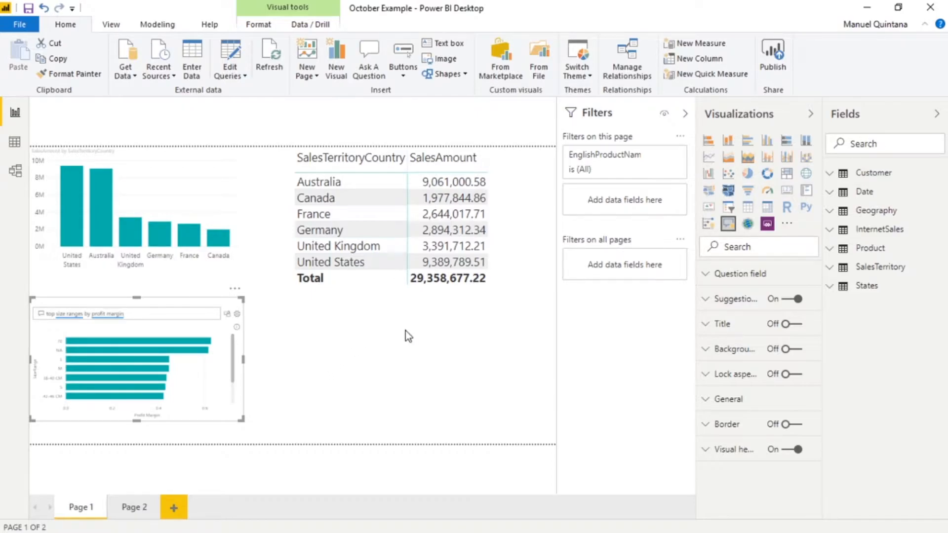
left_click(322, 357)
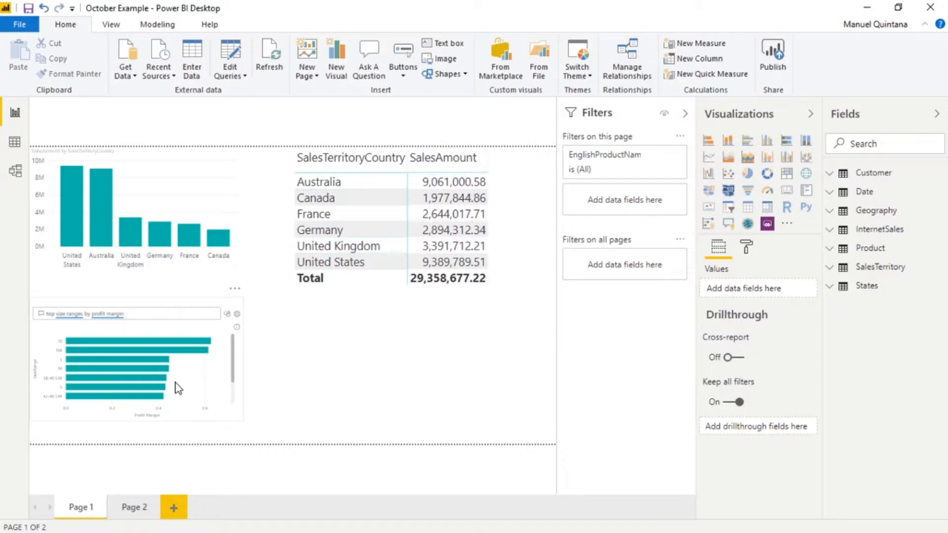
Convert the Q&A result into a standard visual and delete the resulting bar chart
left_click(227, 314)
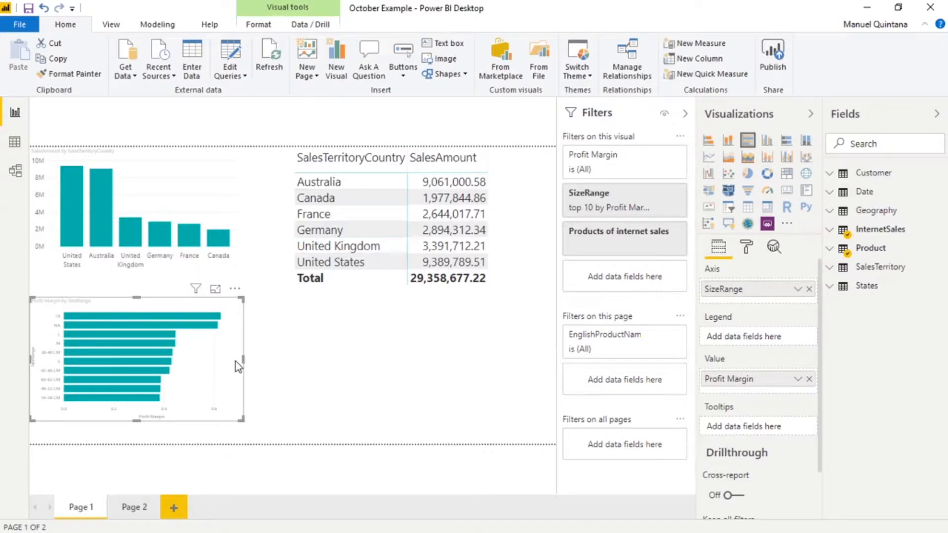
key("Delete")
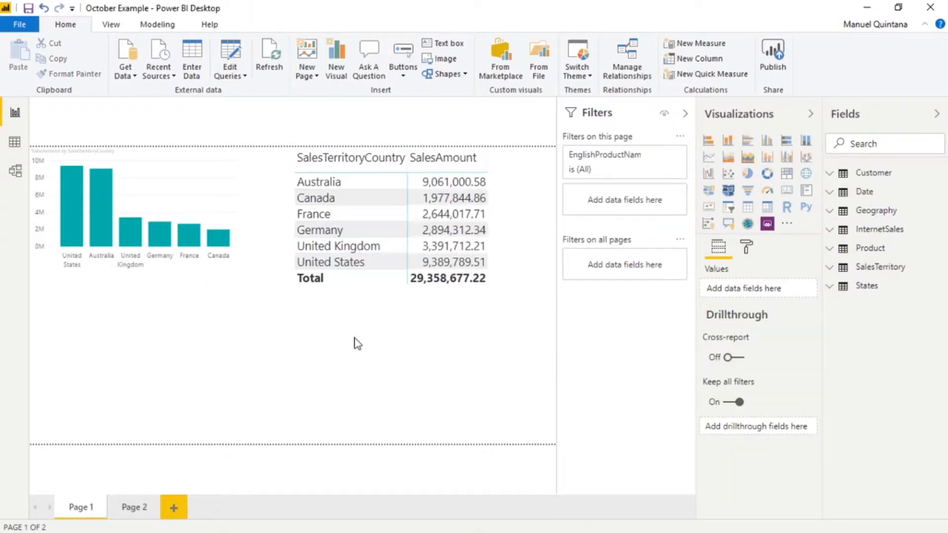
Add a Q&A visual below the column chart and ask it "sales amount by sales territory region"
left_click(729, 225)
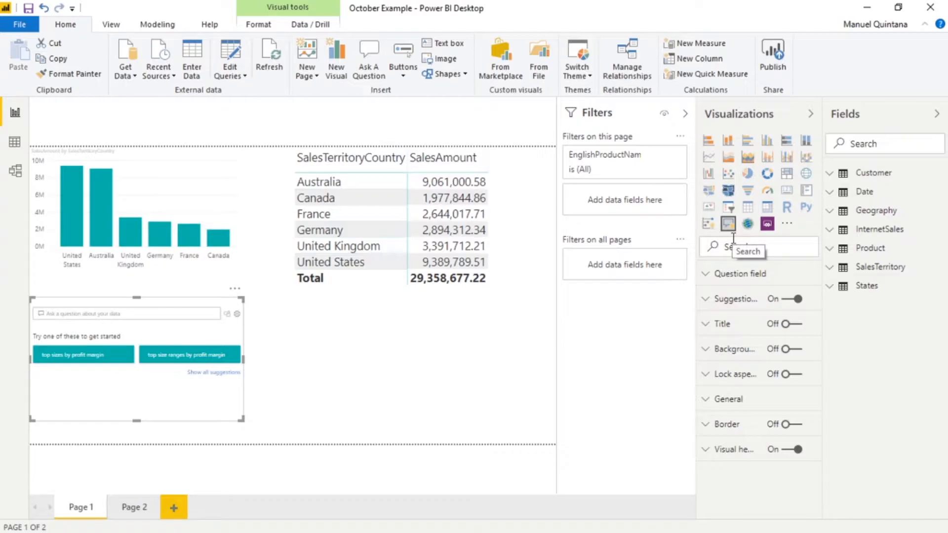
left_click(131, 314)
type("sales amount")
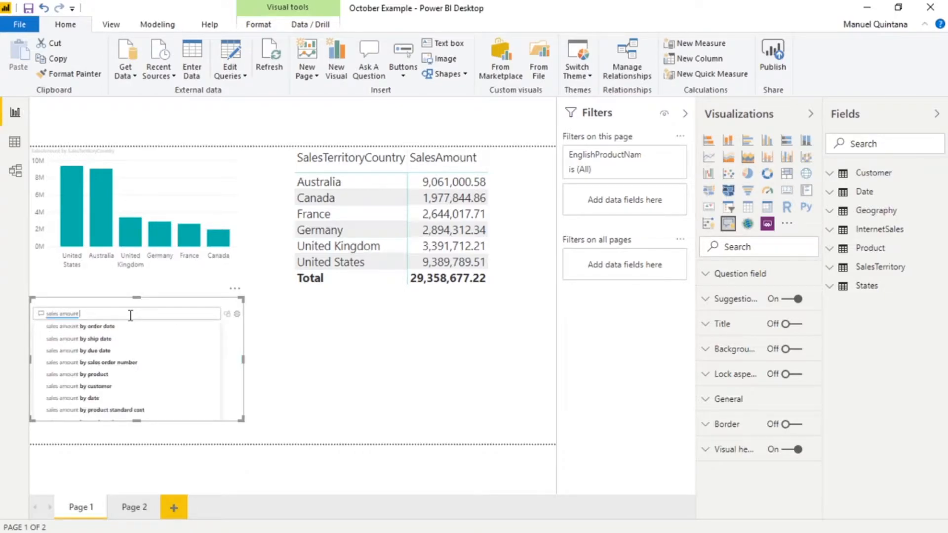
type(" by saltes terr")
key("BackSpace")
key("BackSpace")
key("BackSpace")
key("BackSpace")
key("BackSpace")
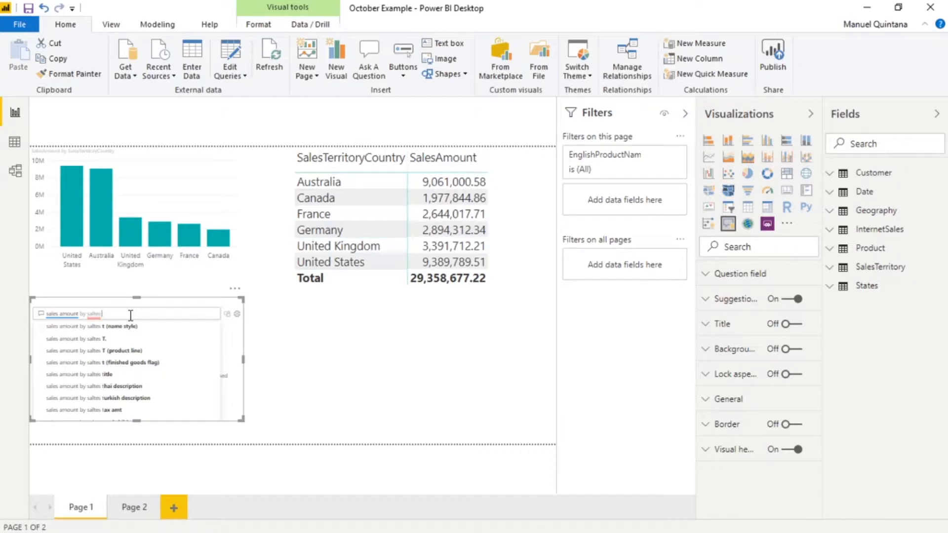
key("BackSpace")
key("BackSpace")
key("BackSpace")
key("BackSpace")
key("BackSpace")
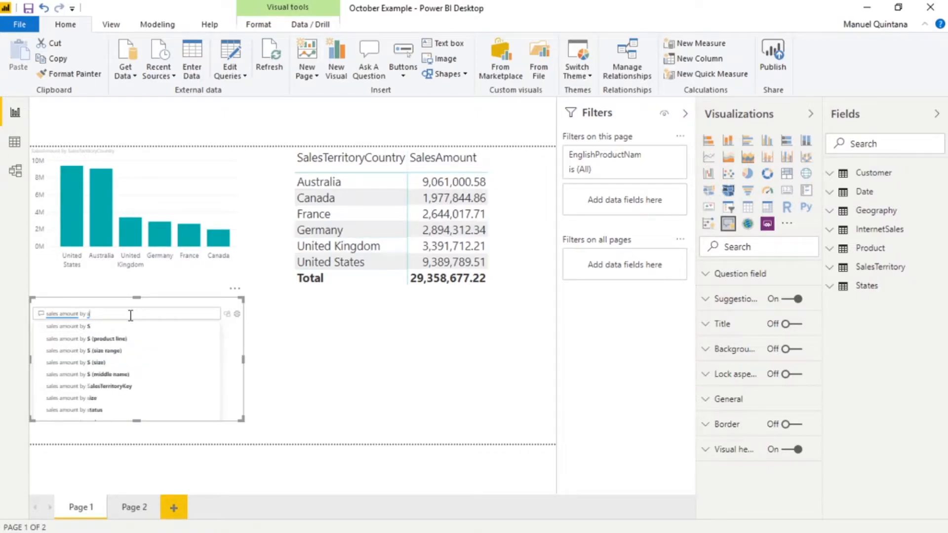
type("ales")
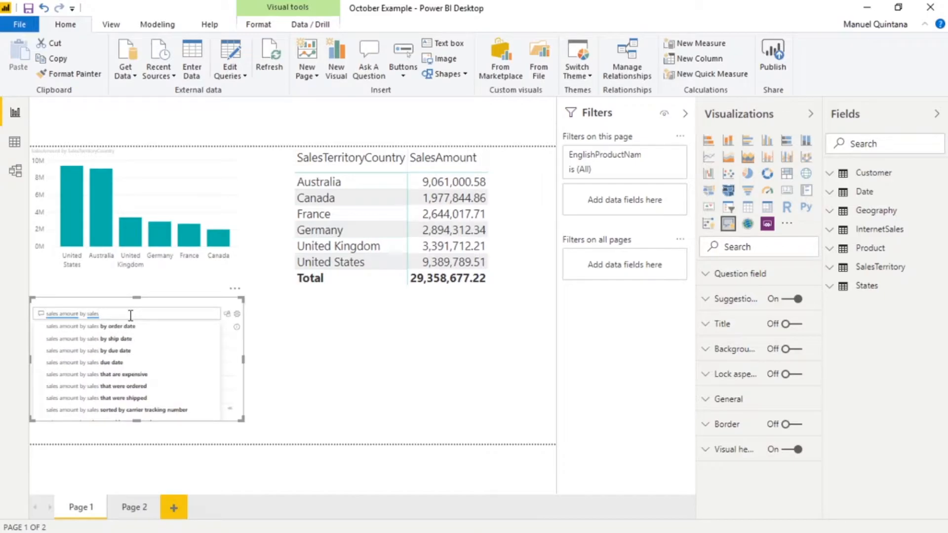
type(" territory region")
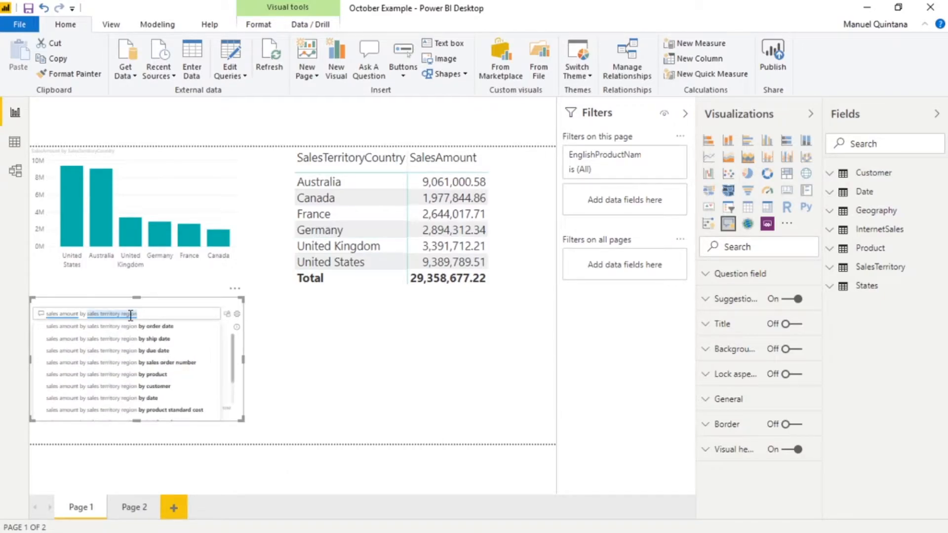
key("Return")
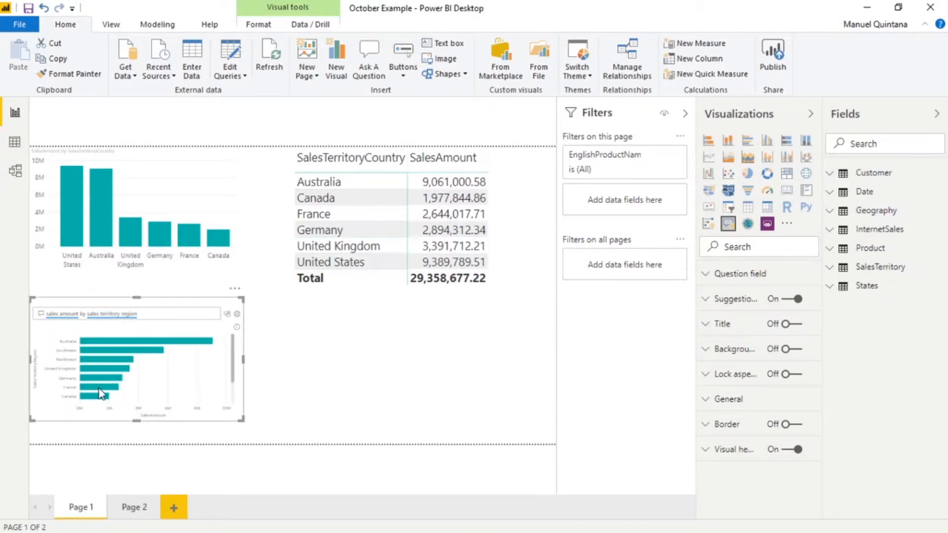
mouse_move(127, 368)
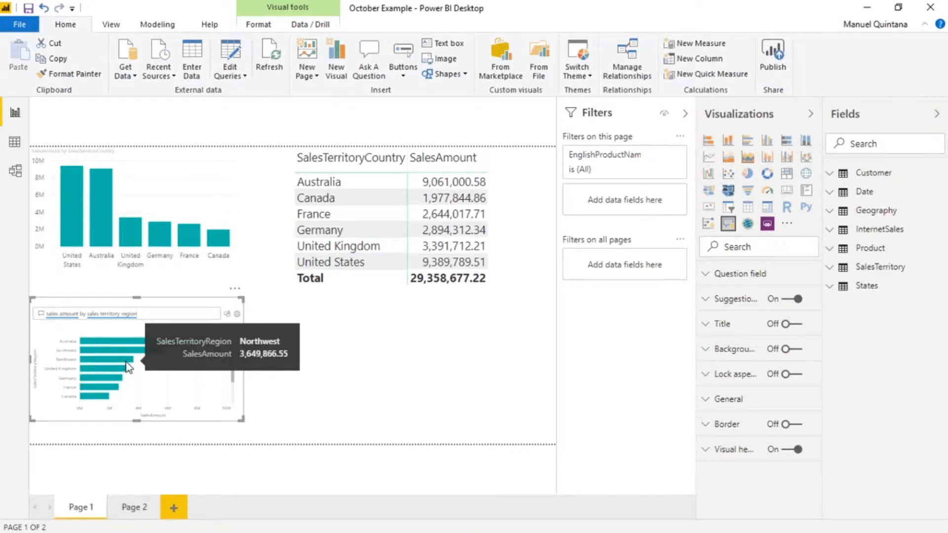
Open the Q&A setup of the visual and submit the question "show best products" for teaching Q&A
left_click(237, 315)
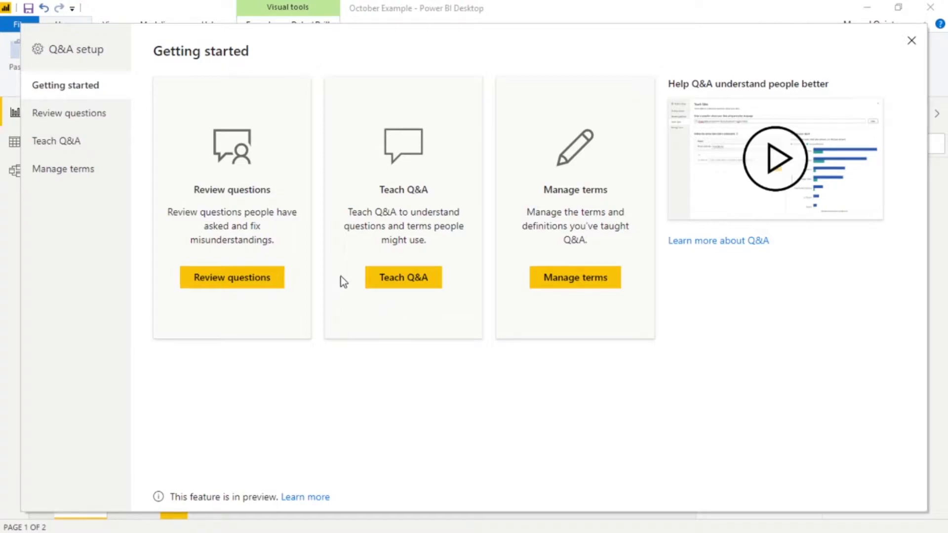
left_click(392, 280)
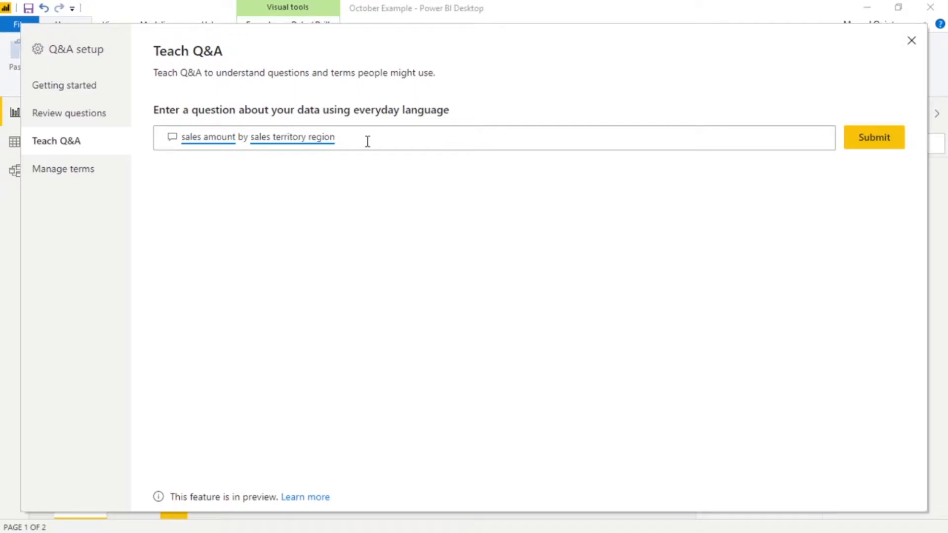
left_click_drag(368, 141, 144, 143)
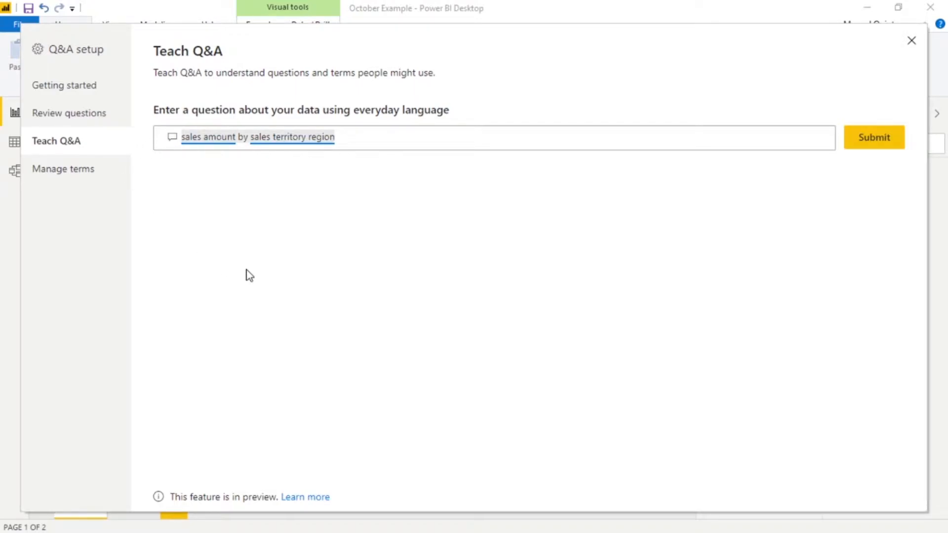
type("show ")
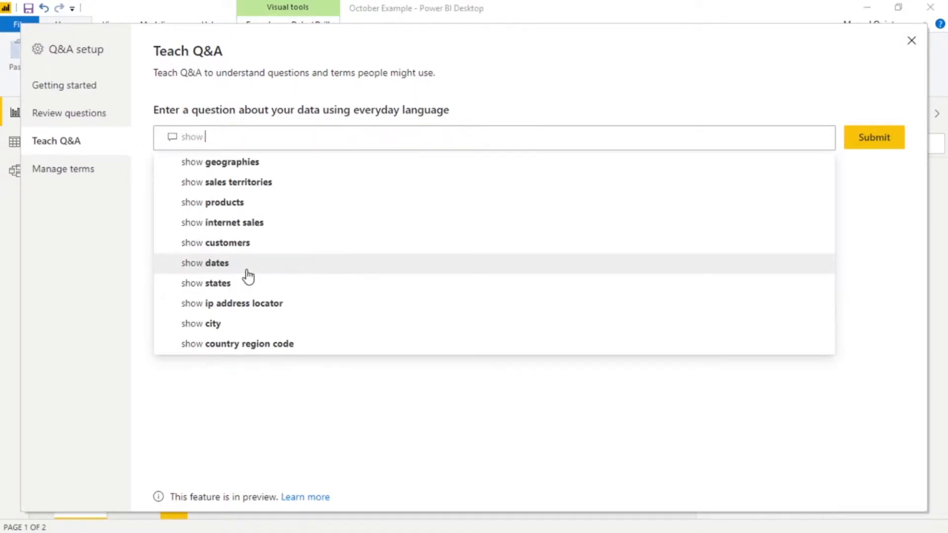
type("best products")
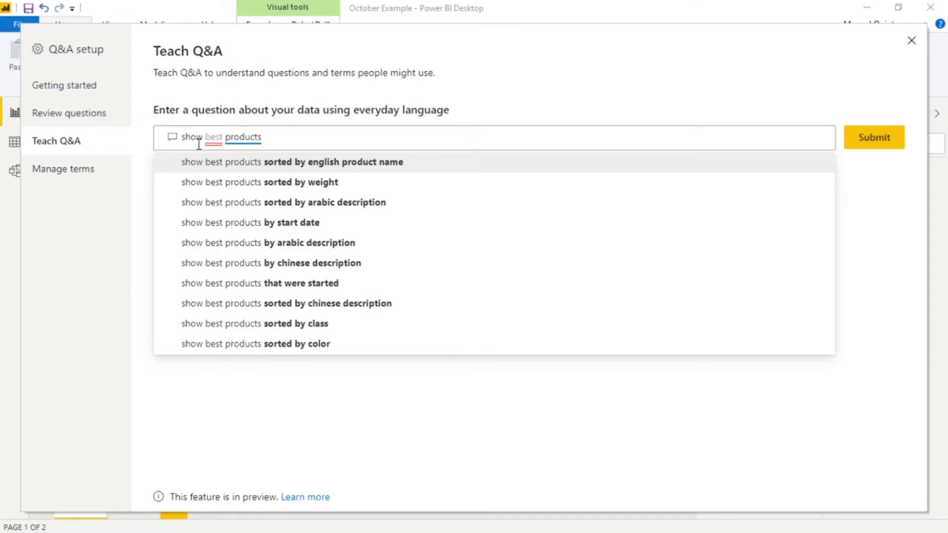
left_click(875, 143)
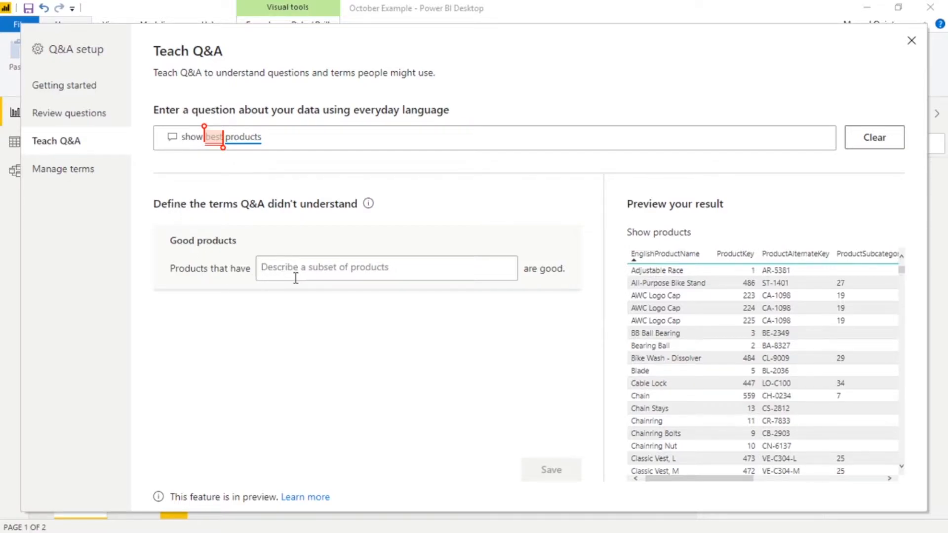
type("hi")
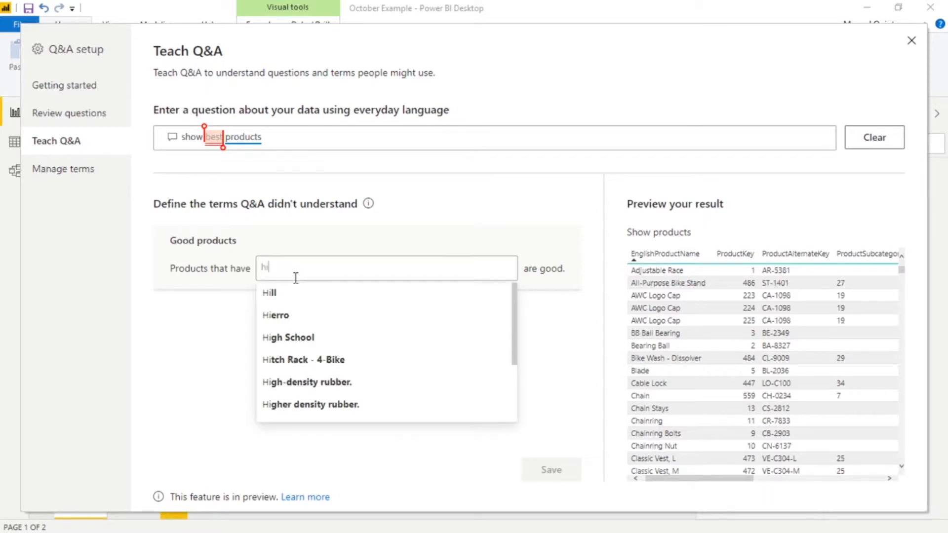
type("ghest ")
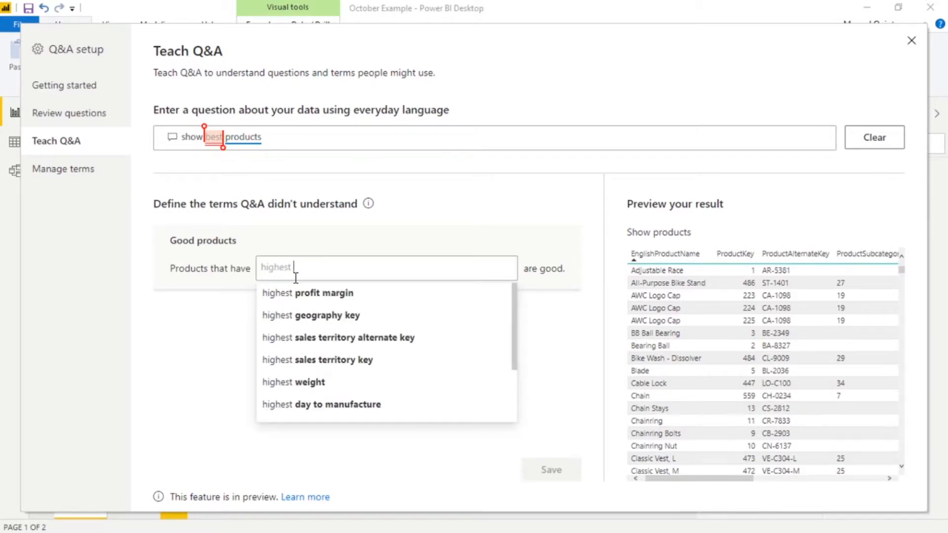
type("sales")
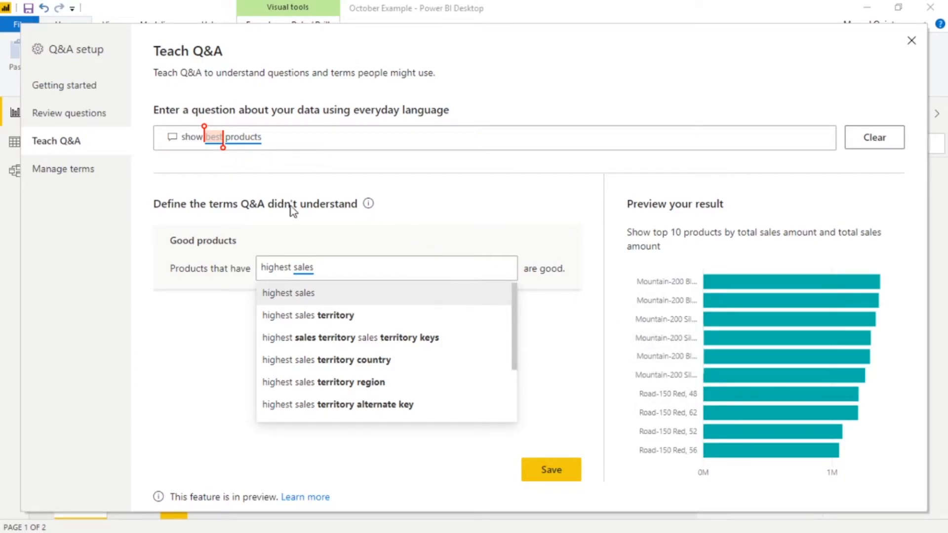
left_click_drag(344, 277, 191, 284)
key("BackSpace")
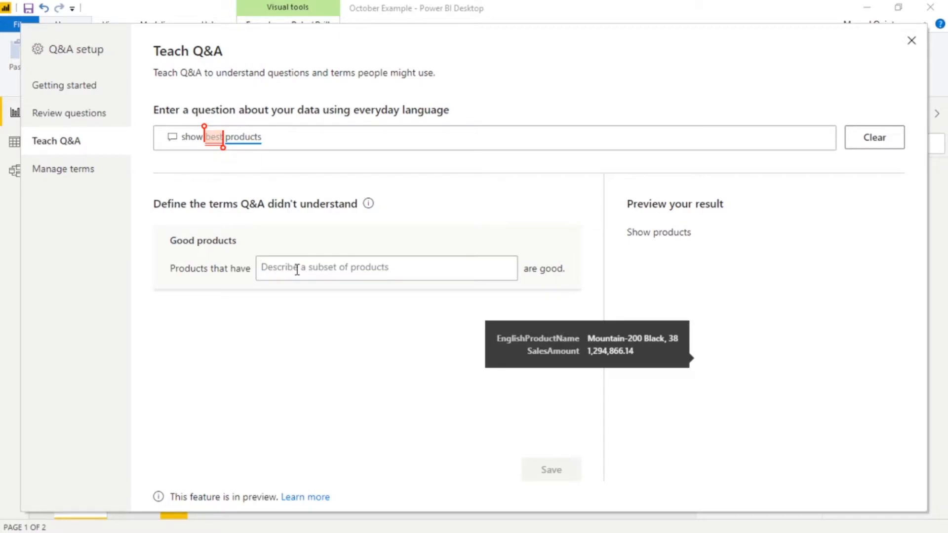
Define good products as those that have "highest sales" and save the definition
type("highest ")
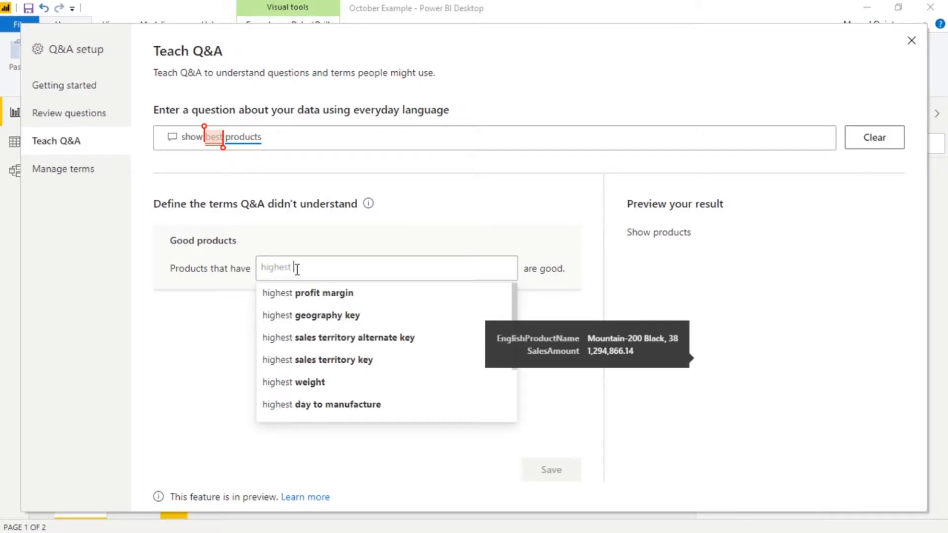
type("sales")
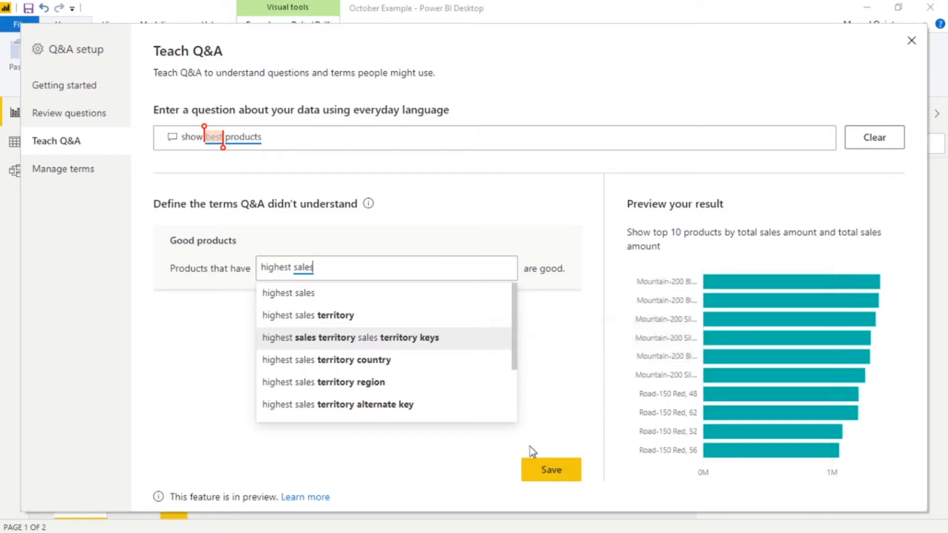
left_click(555, 425)
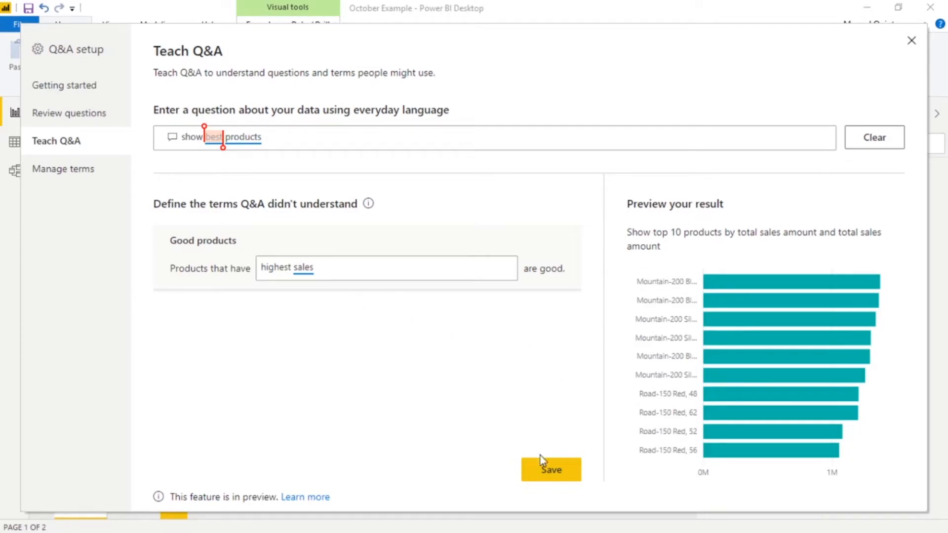
left_click(551, 468)
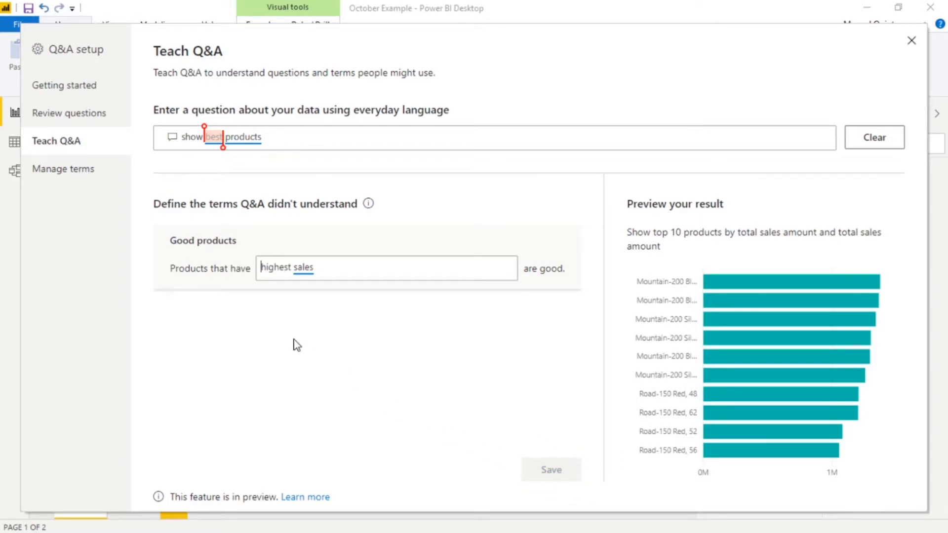
View the list of terms and definitions taught to Q&A and close the Q&A setup
left_click(63, 177)
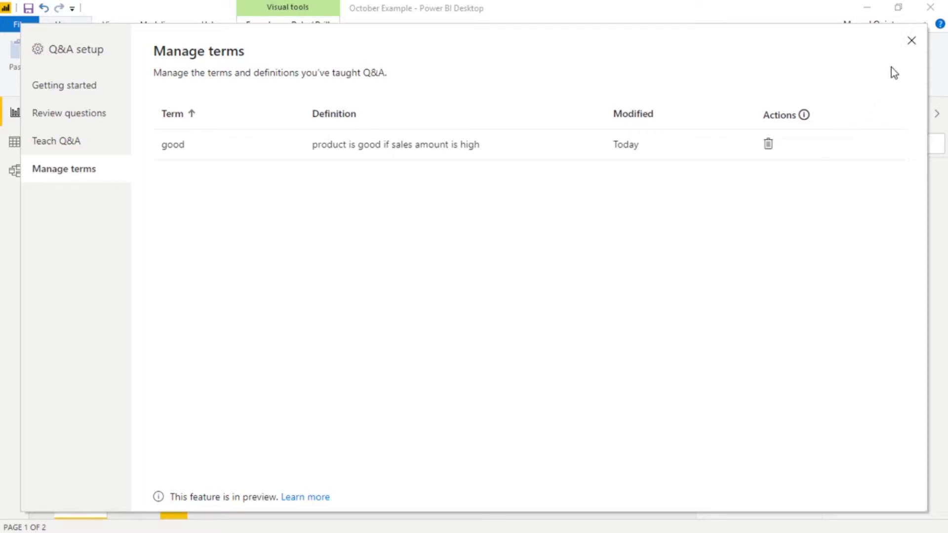
left_click(913, 41)
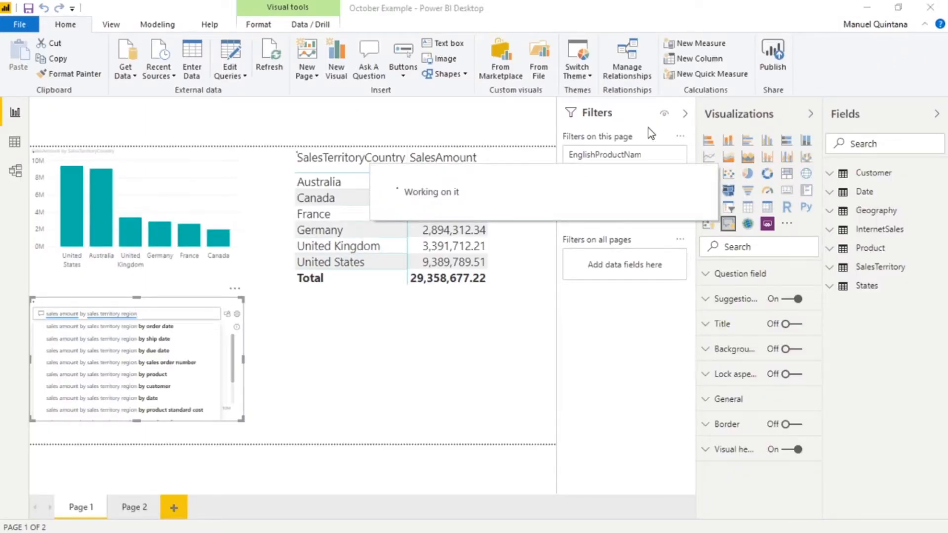